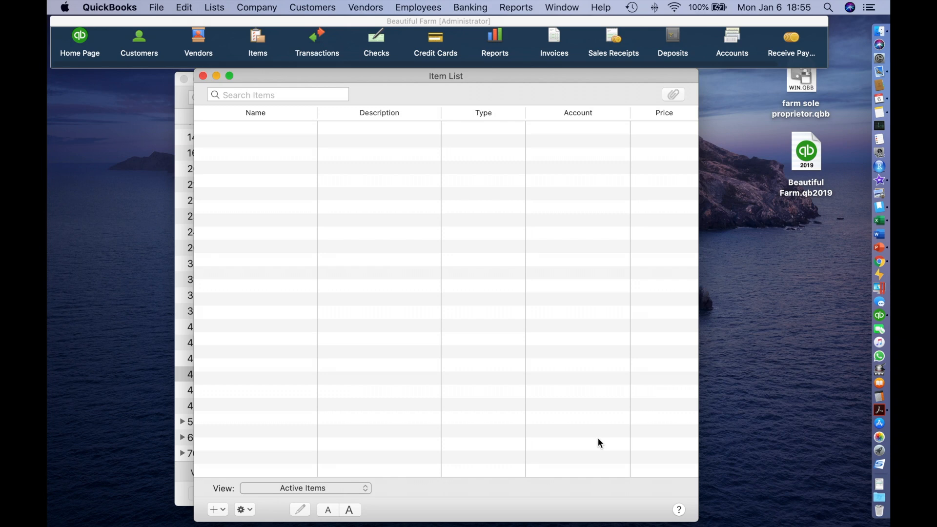
Step: Create a new item of type Non-inventory Part named Wholesale Farm Products
{"action": "left_click", "coordinate": [218, 509]}
{"action": "left_click", "coordinate": [253, 481]}
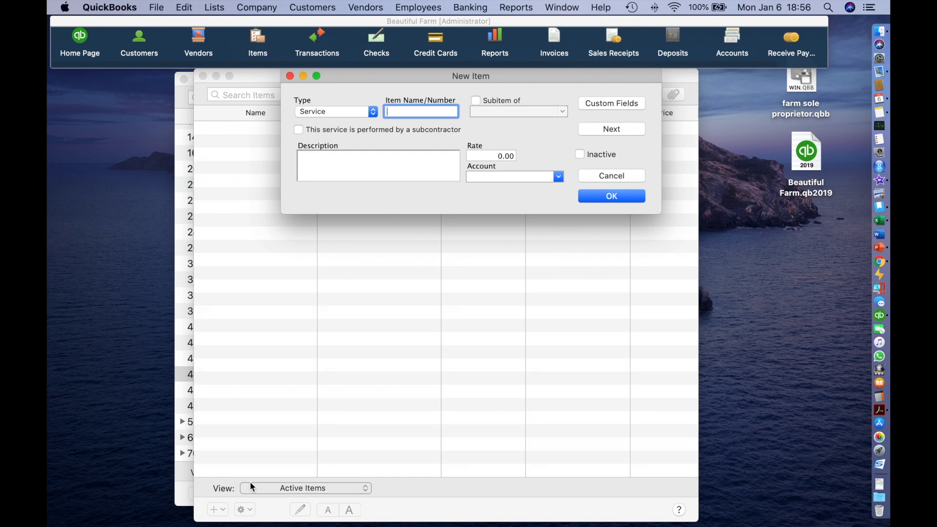
{"action": "left_click", "coordinate": [374, 113]}
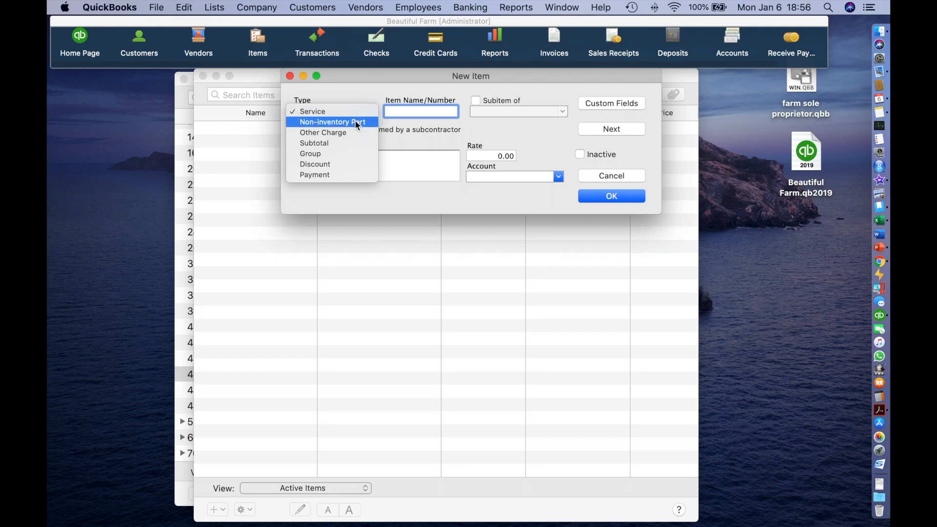
{"action": "left_click", "coordinate": [356, 122]}
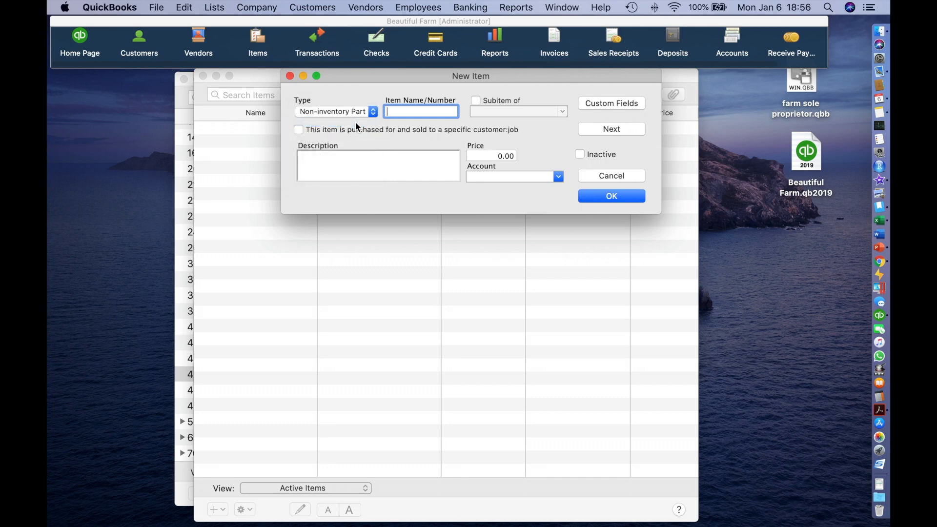
{"action": "type", "text": "Who"}
{"action": "type", "text": "lesale "}
{"action": "type", "text": "Farm Pro"}
{"action": "type", "text": "ducts"}
Step: Assign the 4000 — Wholesale Sales account to the new item and save it
{"action": "left_click", "coordinate": [503, 179]}
{"action": "type", "text": "Whole"}
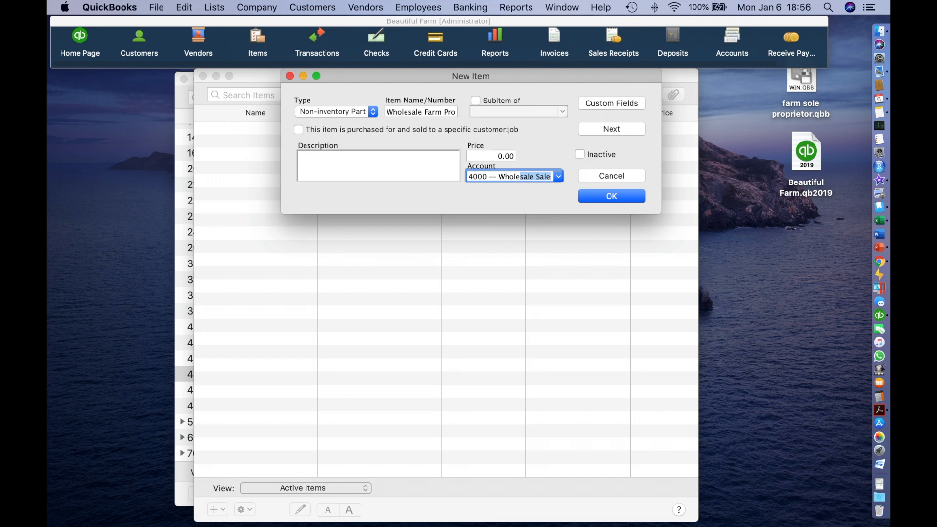
{"action": "key", "text": "Tab"}
{"action": "left_click", "coordinate": [613, 196]}
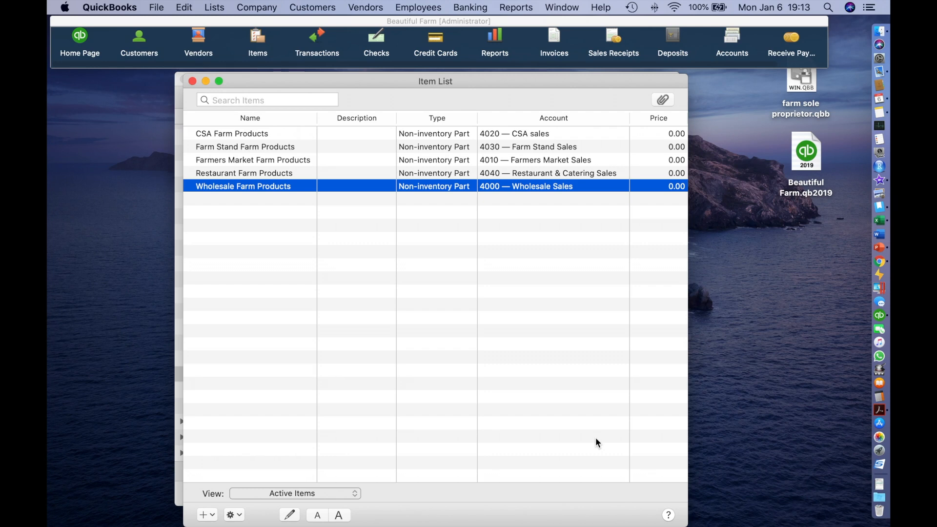
Step: Review the restaurant, farmers market and farm stand product entries in the item list
{"action": "left_click", "coordinate": [204, 174]}
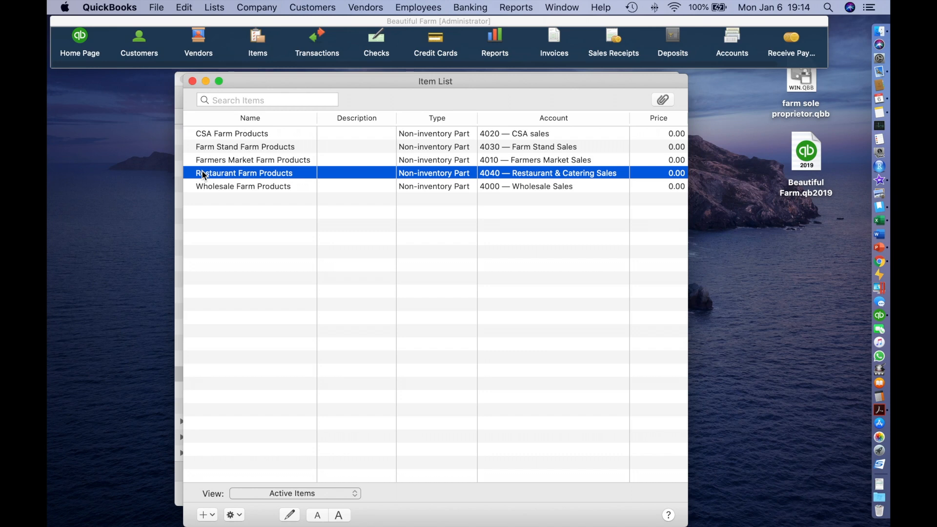
{"action": "left_click", "coordinate": [192, 162]}
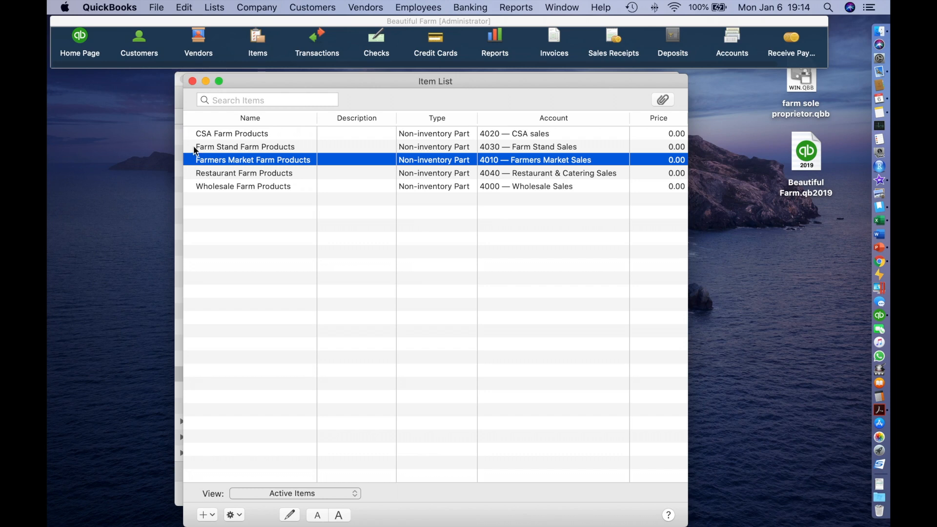
{"action": "left_click", "coordinate": [191, 147]}
Step: Make the CSA Farm Products item inactive and limit the item list to active items
{"action": "left_click", "coordinate": [192, 133]}
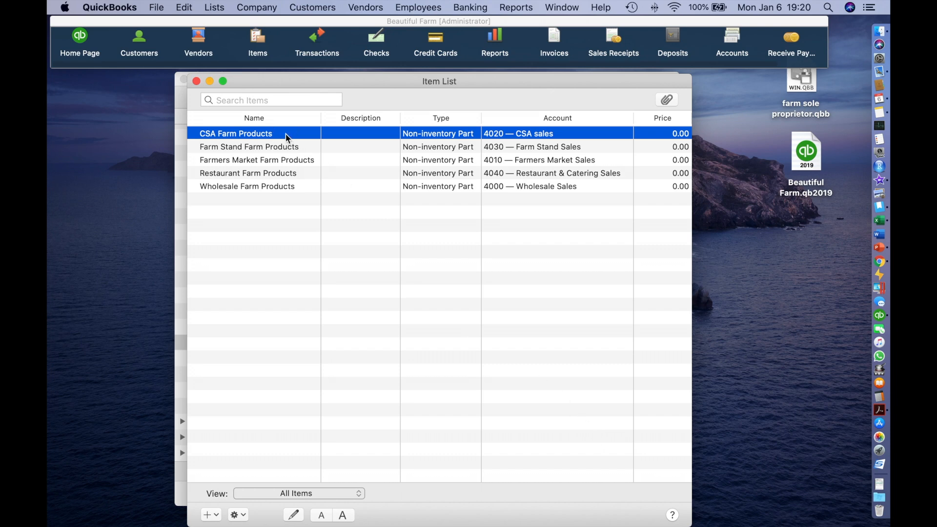
{"action": "left_click", "coordinate": [294, 514]}
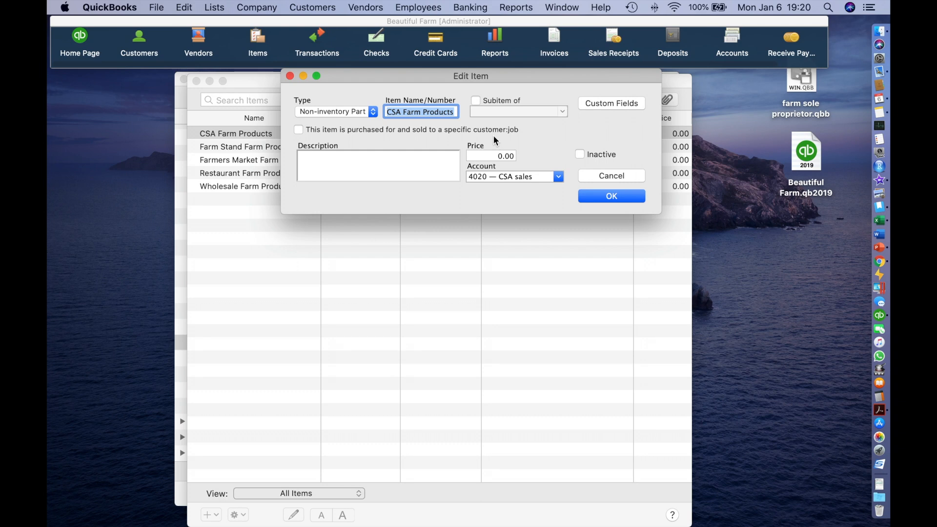
{"action": "left_click", "coordinate": [580, 155]}
{"action": "left_click", "coordinate": [605, 195]}
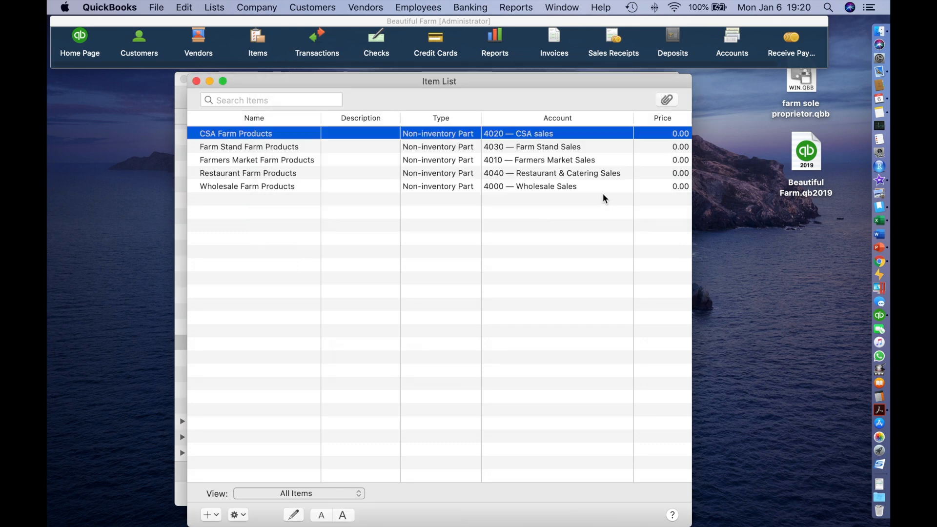
{"action": "left_click", "coordinate": [257, 195]}
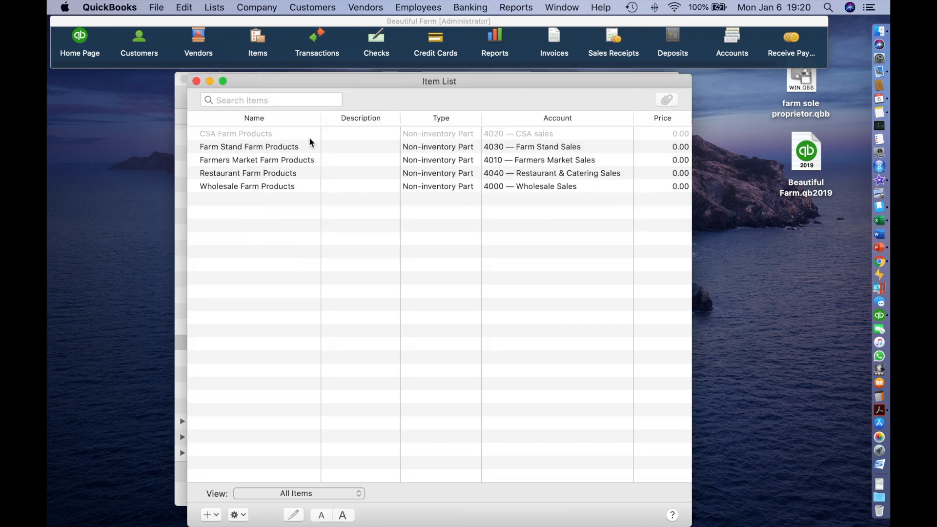
{"action": "left_click", "coordinate": [318, 492]}
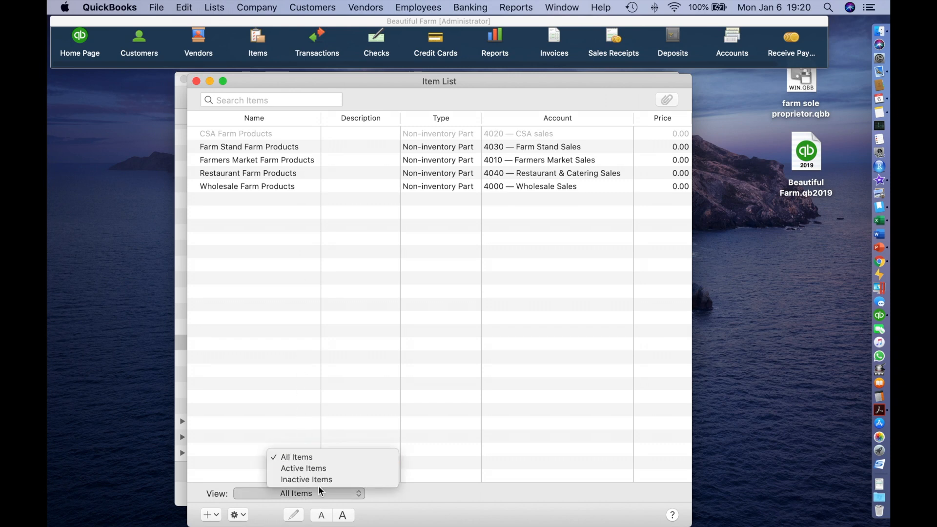
{"action": "left_click", "coordinate": [321, 470]}
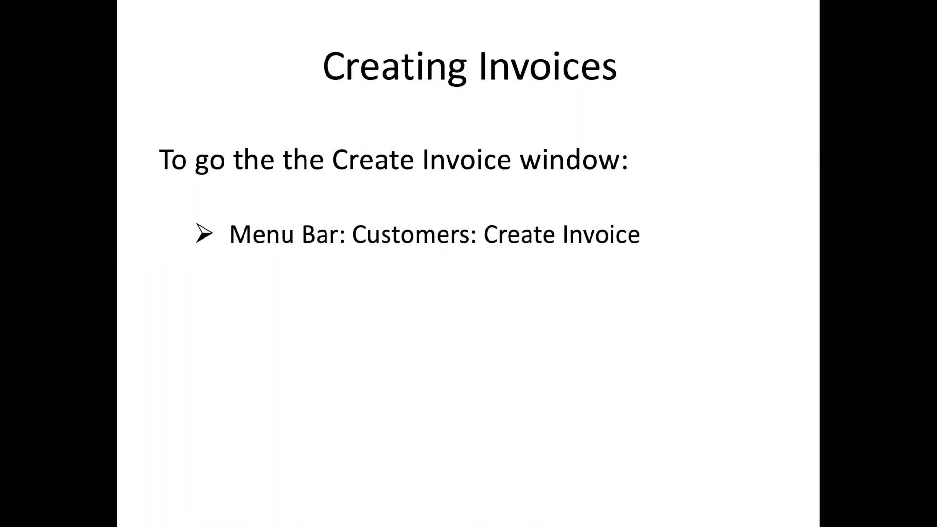
{"action": "key", "text": "Right"}
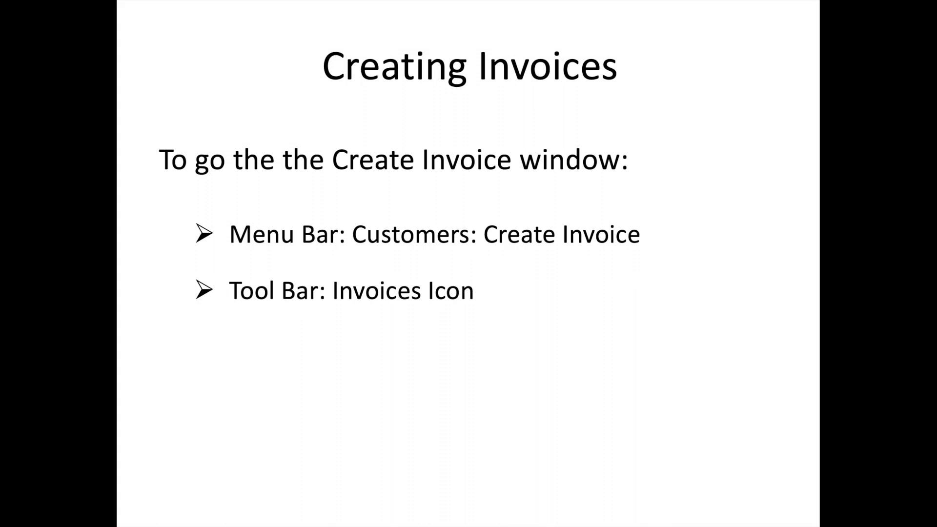
{"action": "key", "text": "Right"}
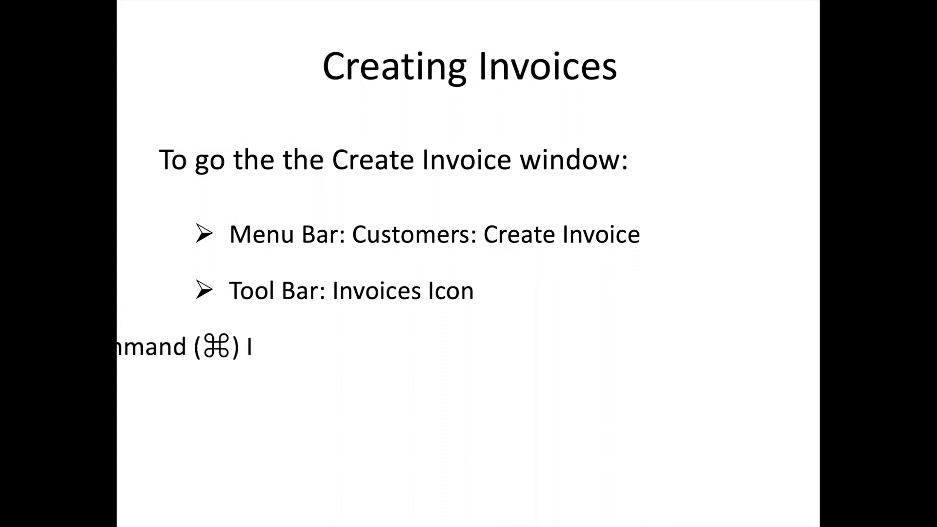
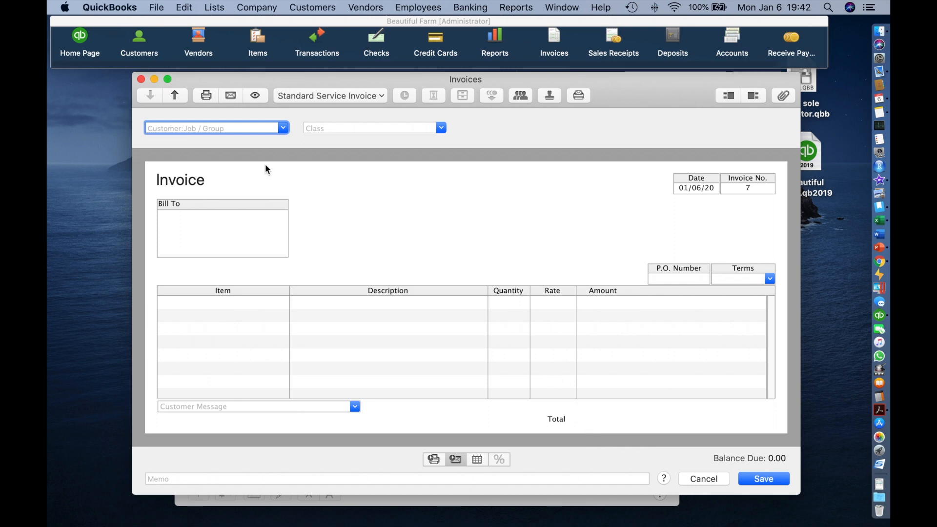
Step: Select the existing customer Chez Panisse for the new invoice
{"action": "left_click", "coordinate": [283, 128]}
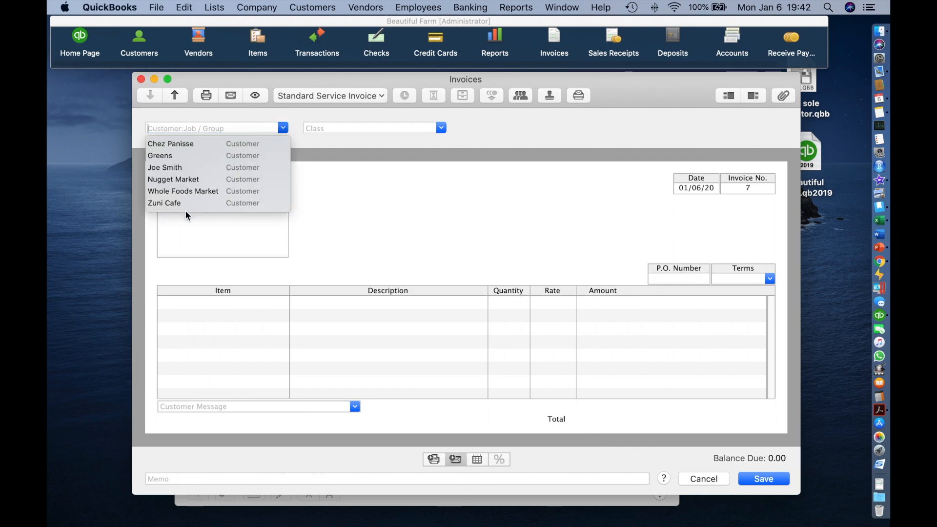
{"action": "type", "text": "chez Panisse"}
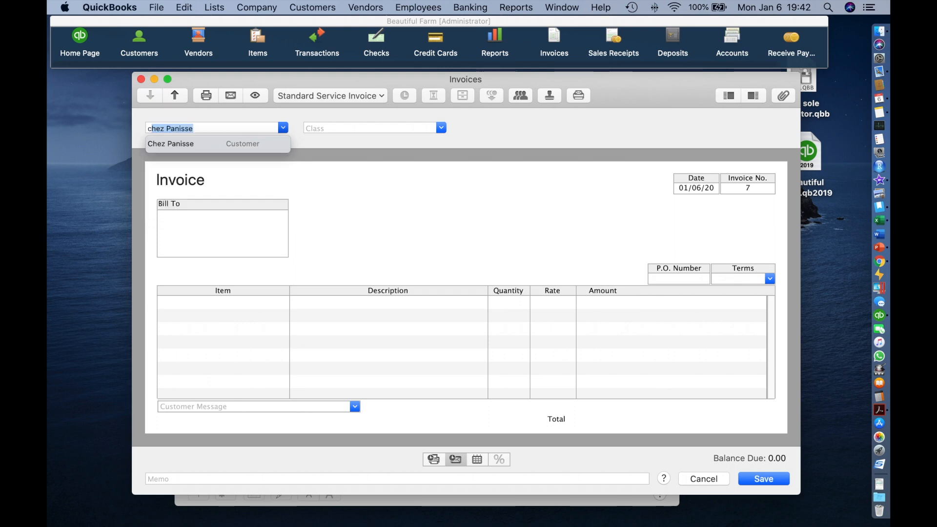
{"action": "key", "text": "Tab"}
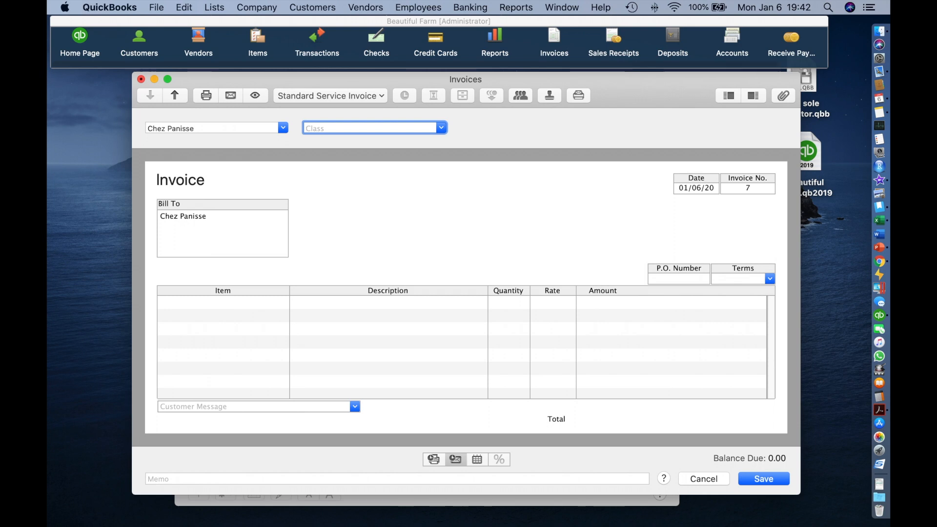
Step: Change the invoice's customer to The French Laundry and quick-add it to the customer list
{"action": "key", "text": "shift+Tab"}
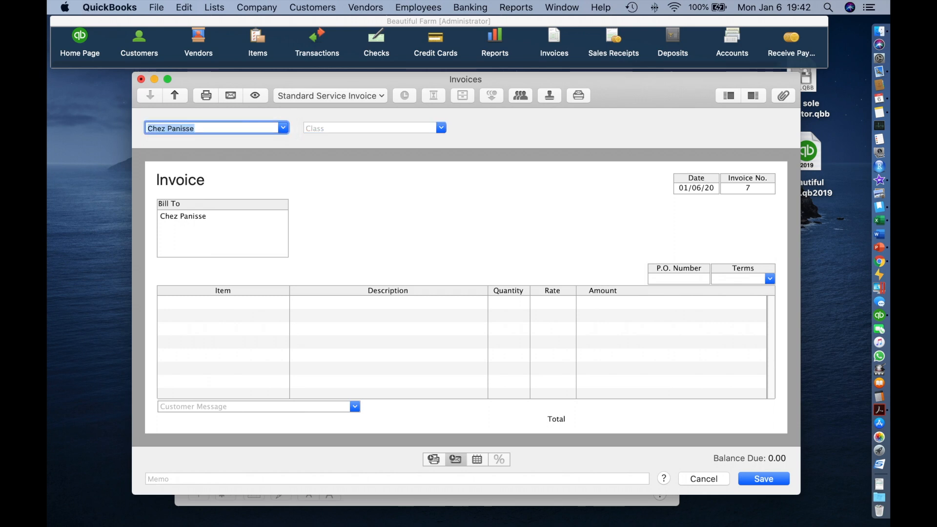
{"action": "type", "text": "The French Laundry"}
{"action": "key", "text": "Tab"}
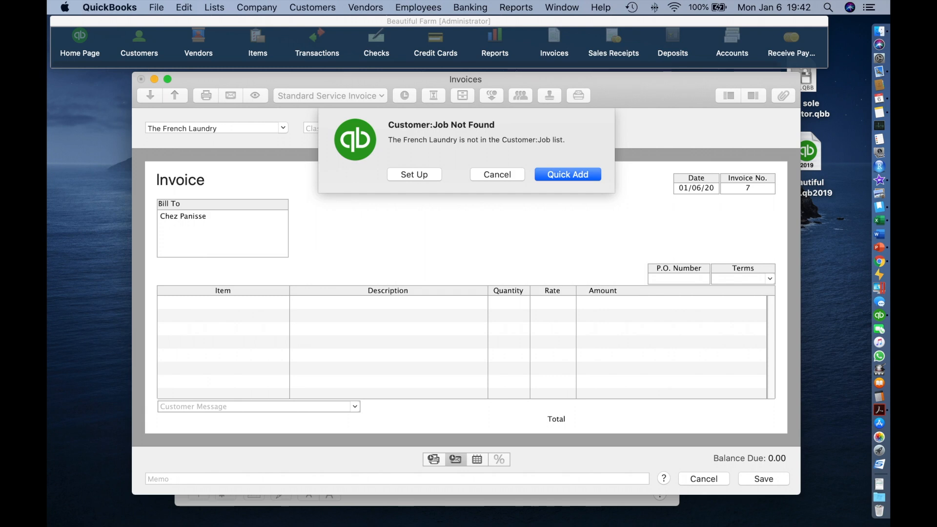
{"action": "left_click", "coordinate": [557, 177]}
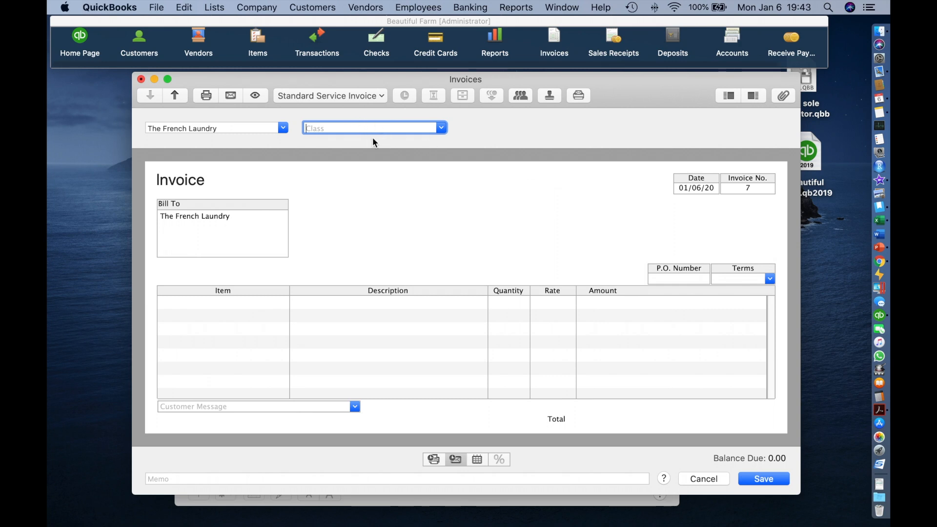
Step: Go through the invoice's date, number, billing and P.O. fields unchanged, and set the payment terms to Net 30
{"action": "left_click", "coordinate": [687, 191]}
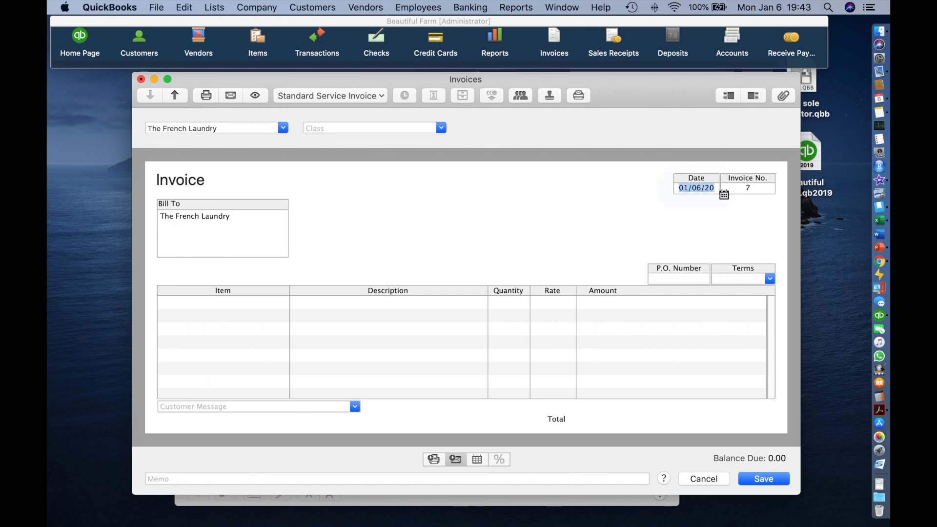
{"action": "key", "text": "Tab"}
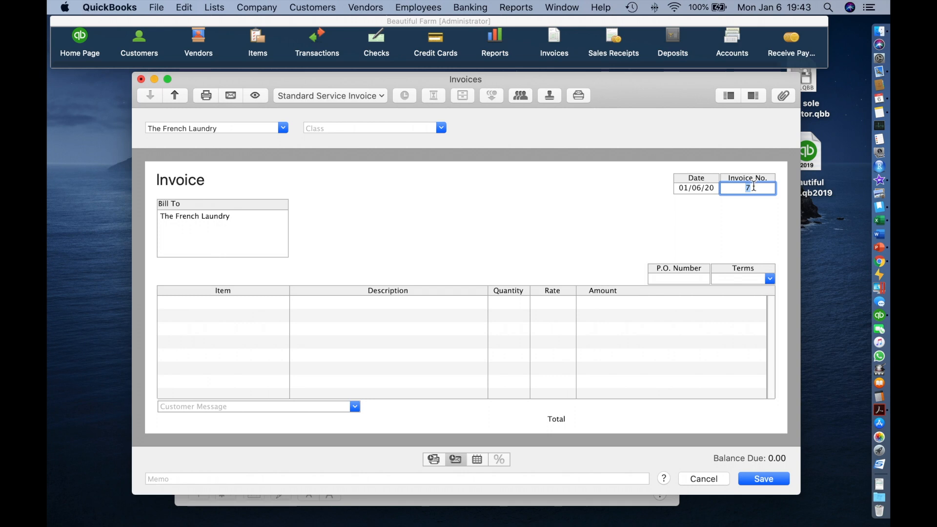
{"action": "key", "text": "Tab"}
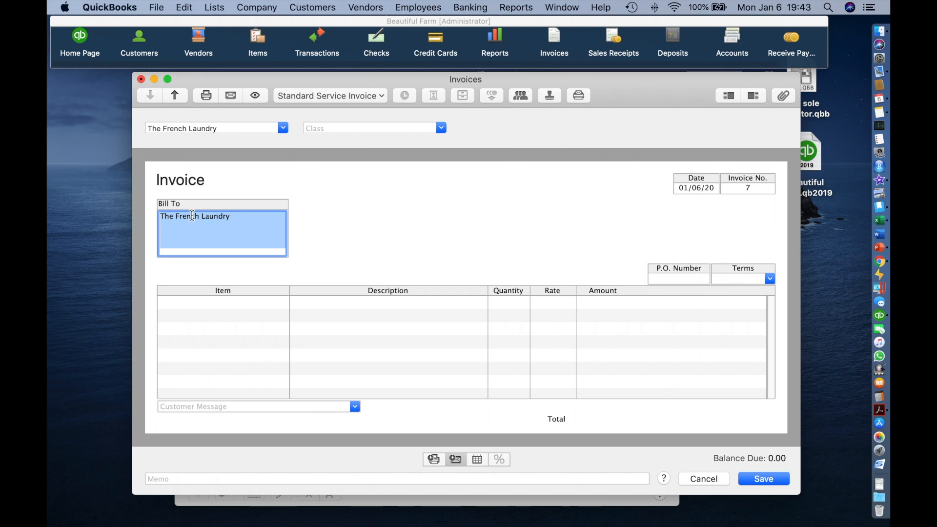
{"action": "key", "text": "Tab"}
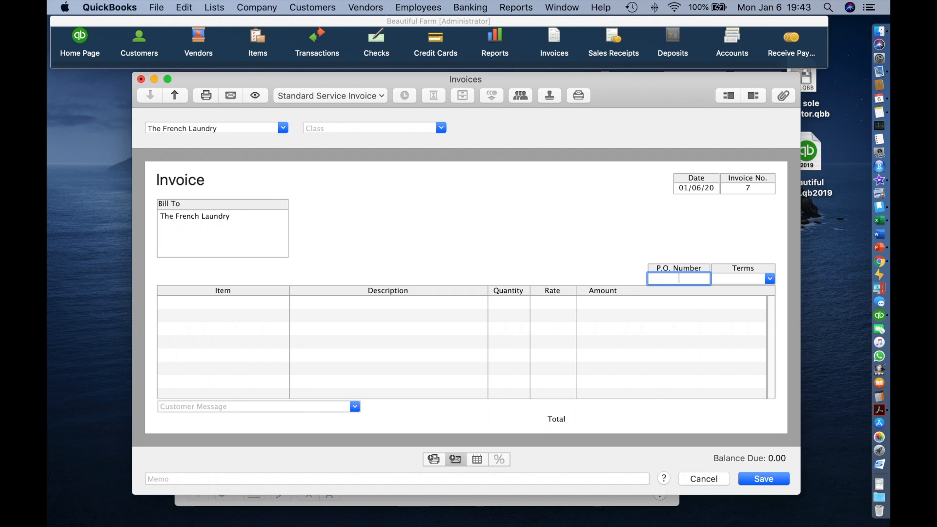
{"action": "key", "text": "Tab"}
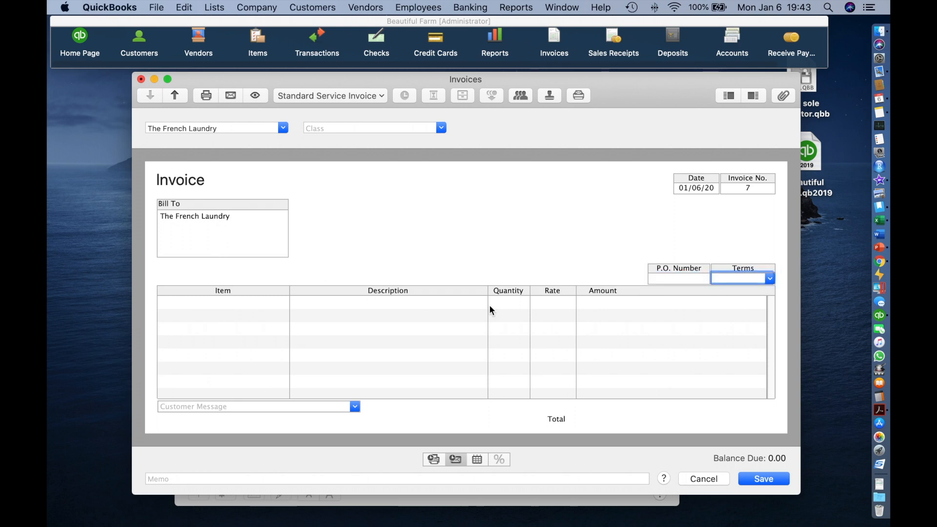
{"action": "left_click", "coordinate": [770, 279]}
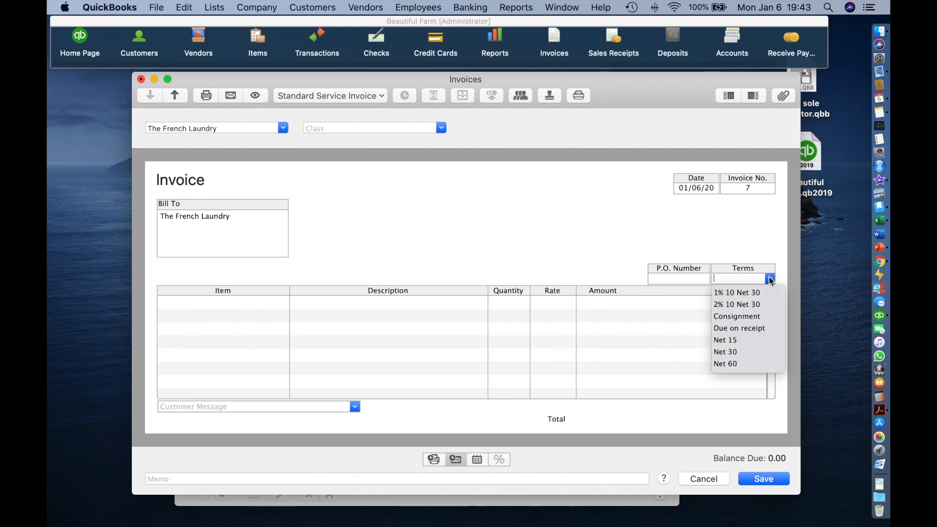
{"action": "left_click", "coordinate": [751, 351]}
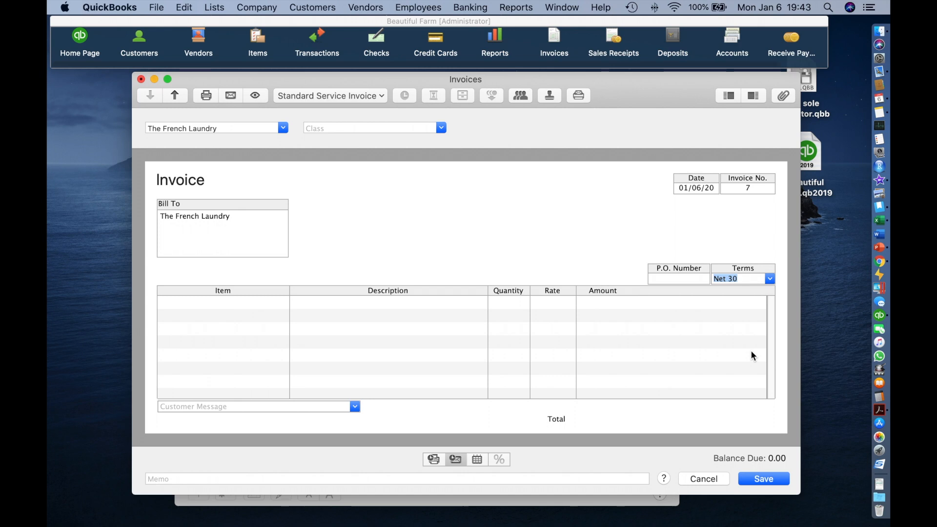
Step: Fill the first invoice line with Restaurant Farm Products, description "satsuma mandarins, case", quantity 1 and rate 25
{"action": "key", "text": "Tab"}
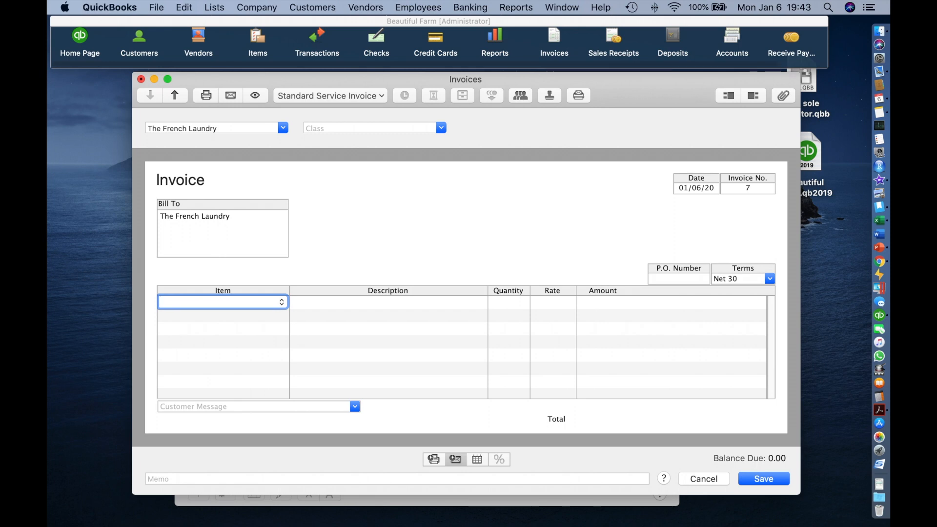
{"action": "type", "text": "restaurant Farm Products"}
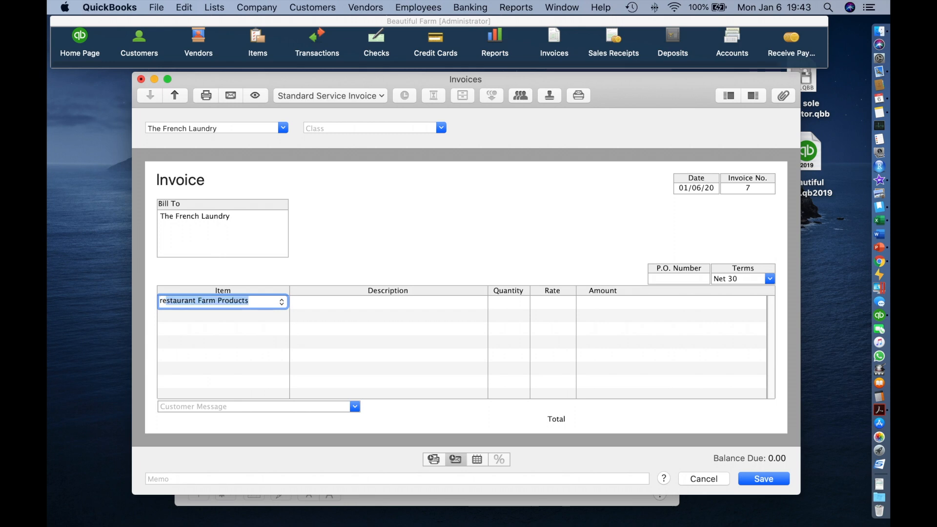
{"action": "key", "text": "Tab"}
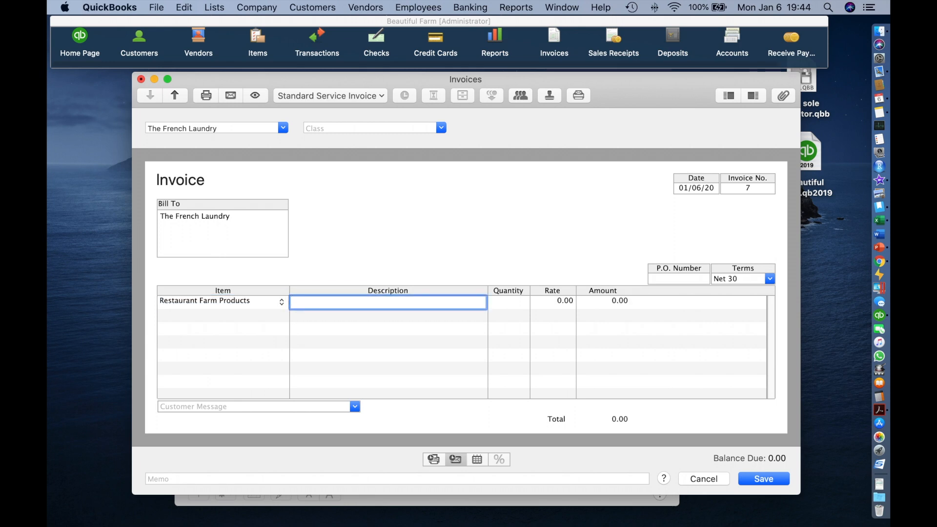
{"action": "type", "text": "satsuma mand"}
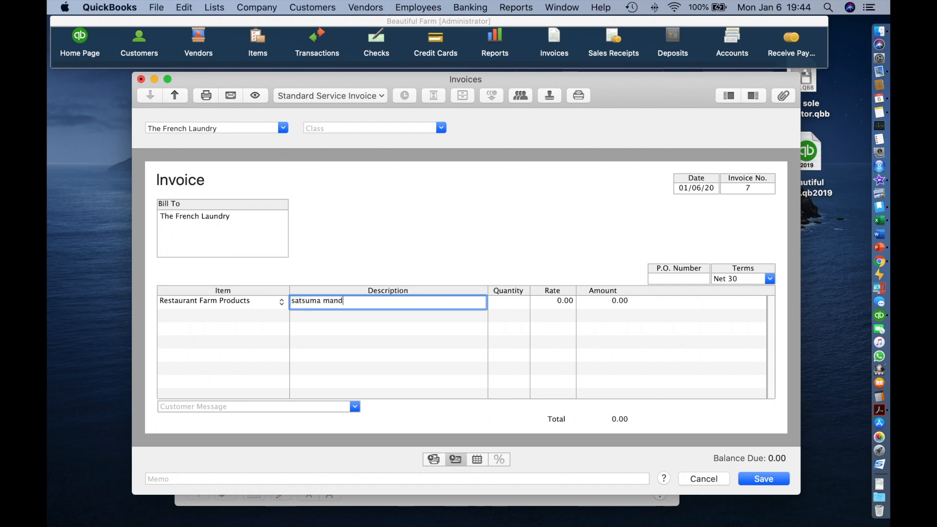
{"action": "type", "text": "arins, case"}
{"action": "key", "text": "Tab"}
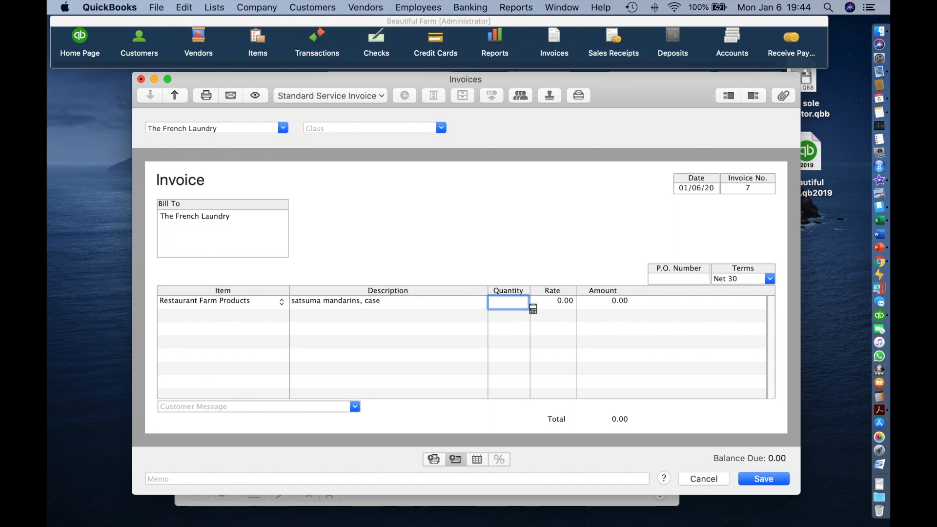
{"action": "type", "text": "1"}
{"action": "key", "text": "Tab"}
{"action": "type", "text": "25"}
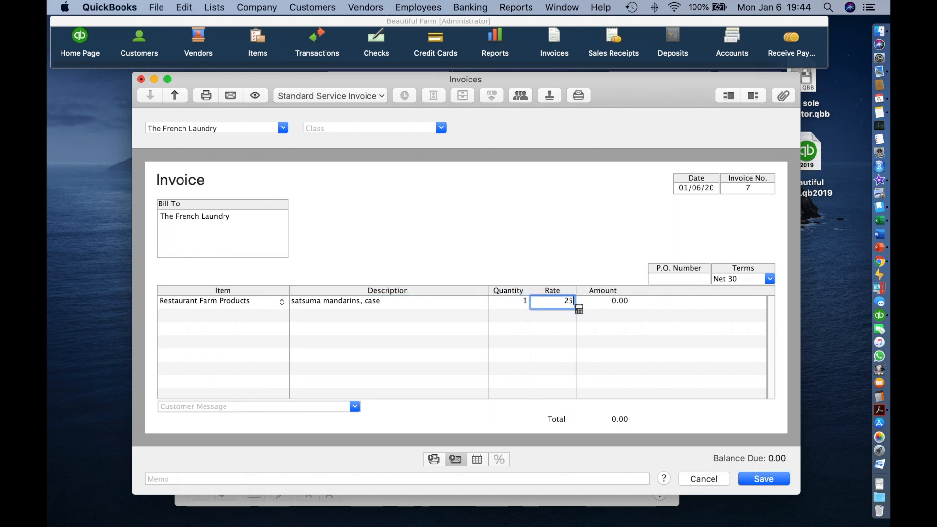
Step: Add a second invoice line with Restaurant Farm Products, description "radishes, case", quantity 2 and rate 25.00
{"action": "key", "text": "Tab"}
{"action": "key", "text": "Tab"}
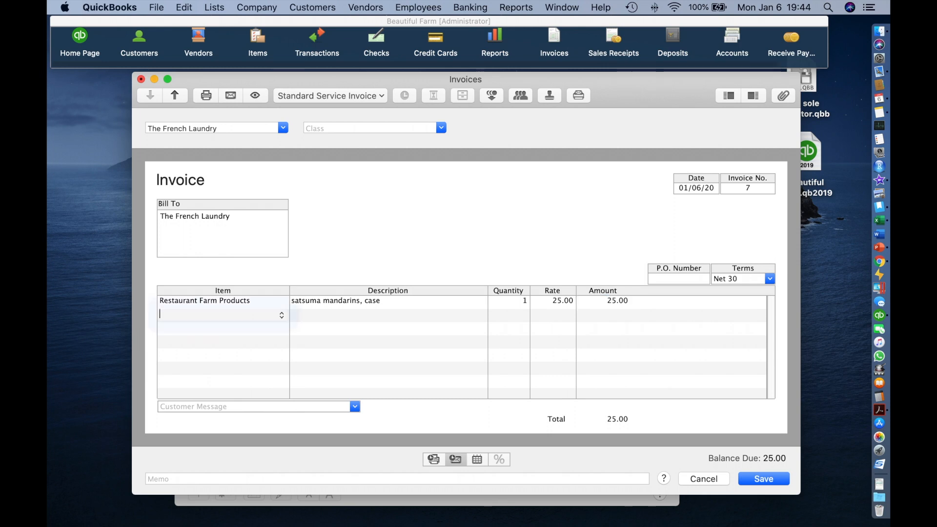
{"action": "type", "text": "restaurant Farm Products"}
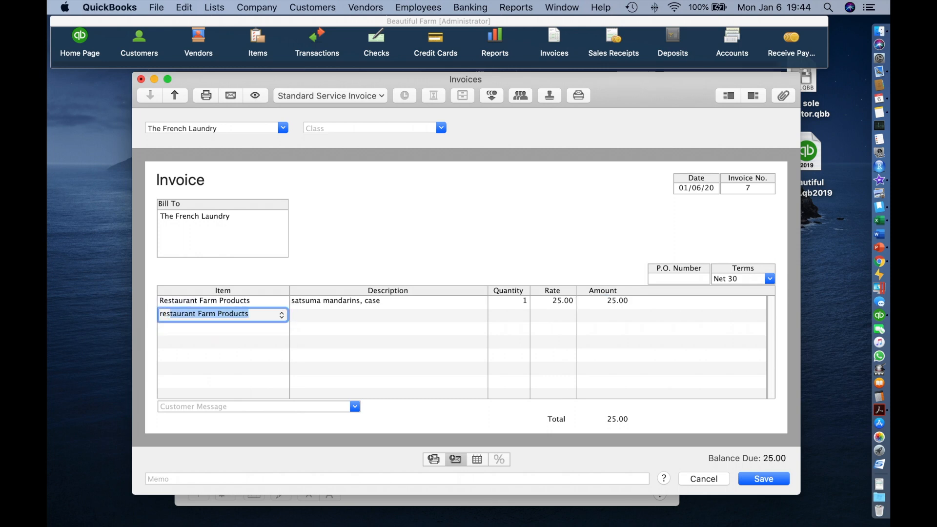
{"action": "key", "text": "Tab"}
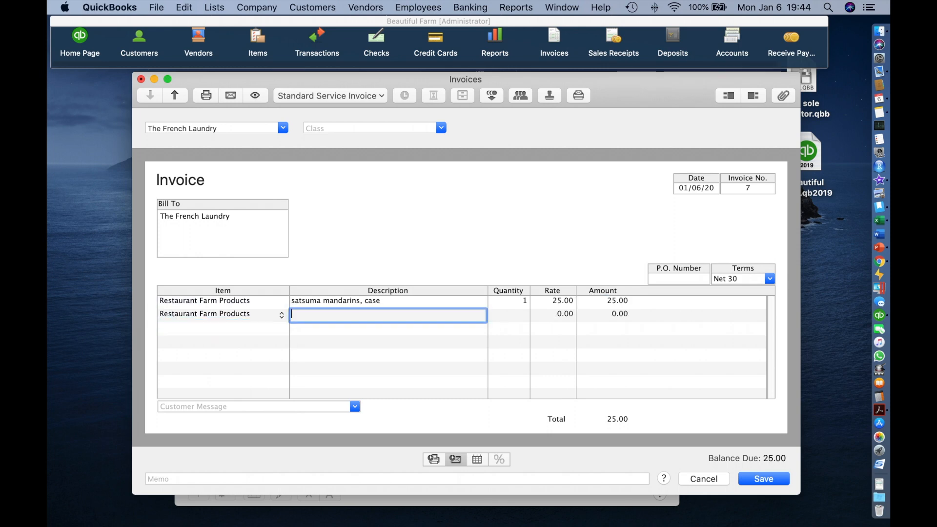
{"action": "type", "text": "radishe"}
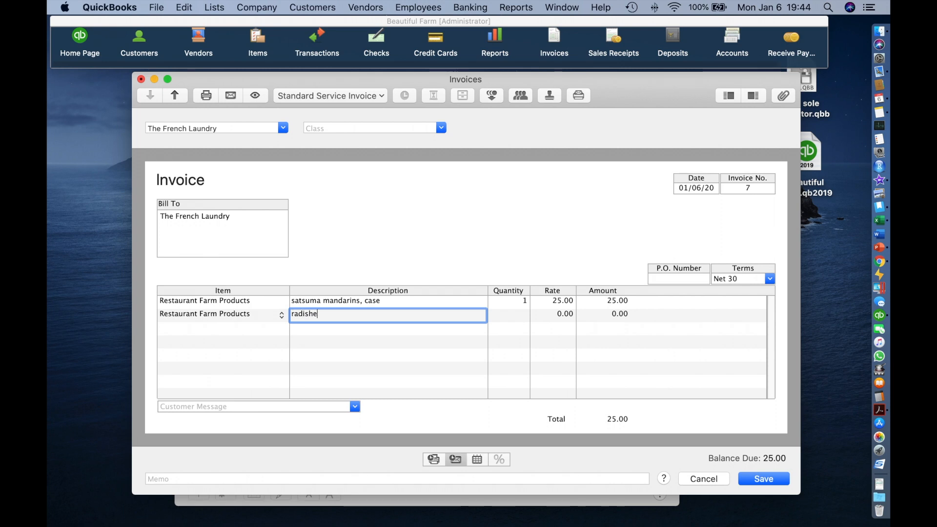
{"action": "type", "text": "s, case"}
{"action": "key", "text": "Tab"}
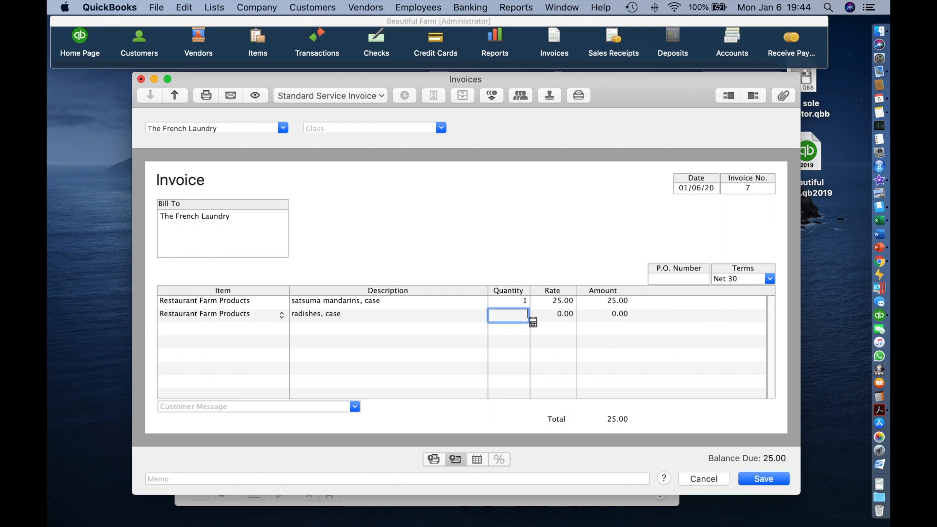
{"action": "type", "text": "2"}
{"action": "key", "text": "Tab"}
{"action": "type", "text": "25"}
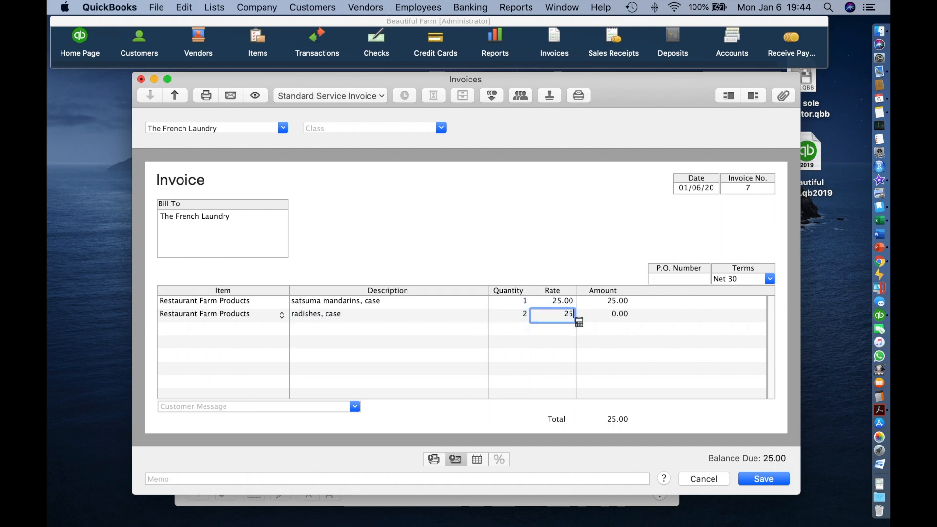
{"action": "type", "text": ".00"}
{"action": "key", "text": "Tab"}
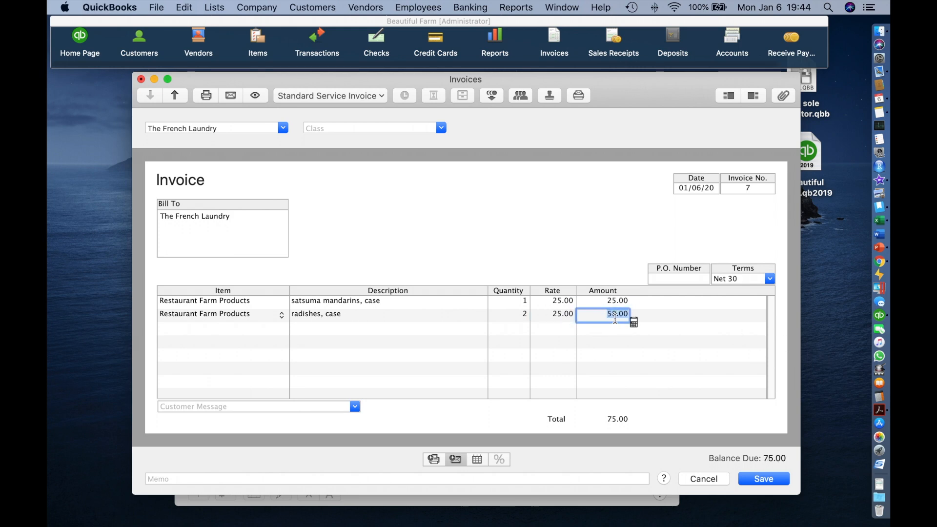
{"action": "key", "text": "Tab"}
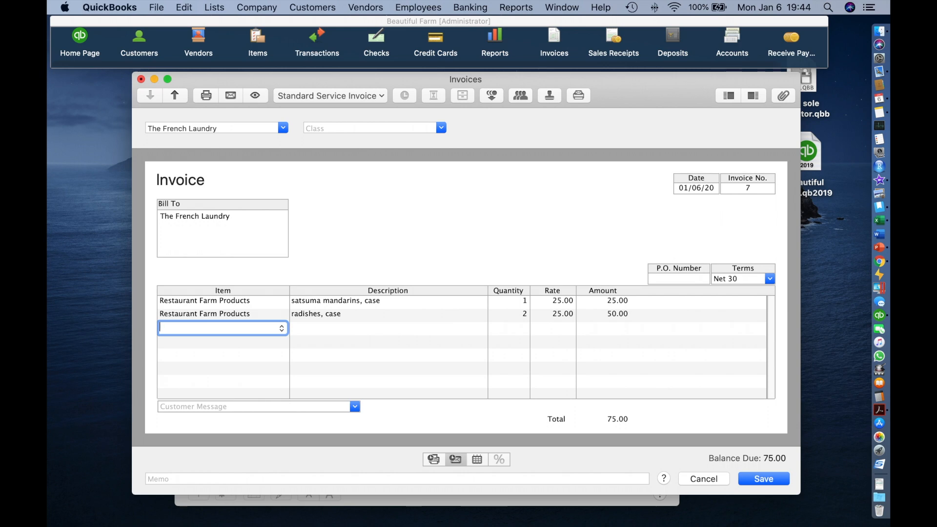
Step: Add a third invoice line with Restaurant Farm Products, description "eggs, case", quantity 1 and rate 100.00
{"action": "type", "text": "Restaurant Farm Products"}
{"action": "key", "text": "Tab"}
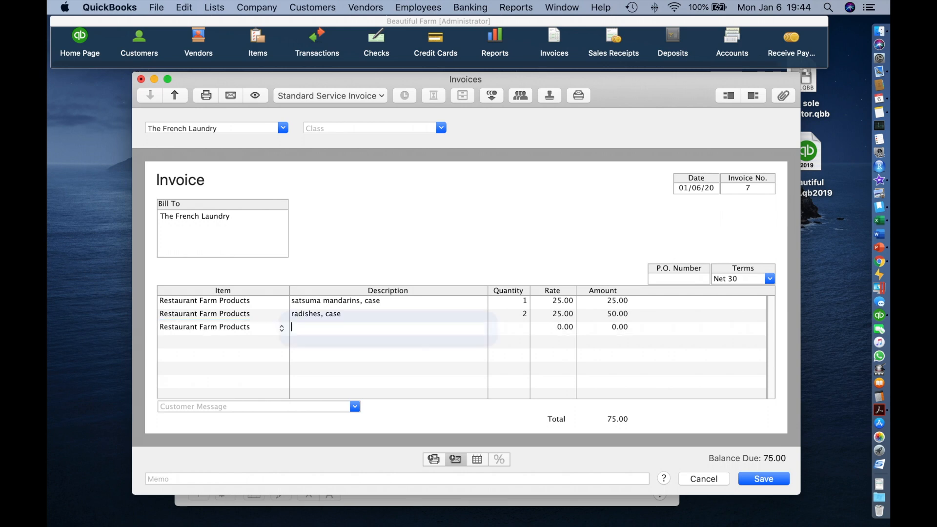
{"action": "type", "text": "eggs"}
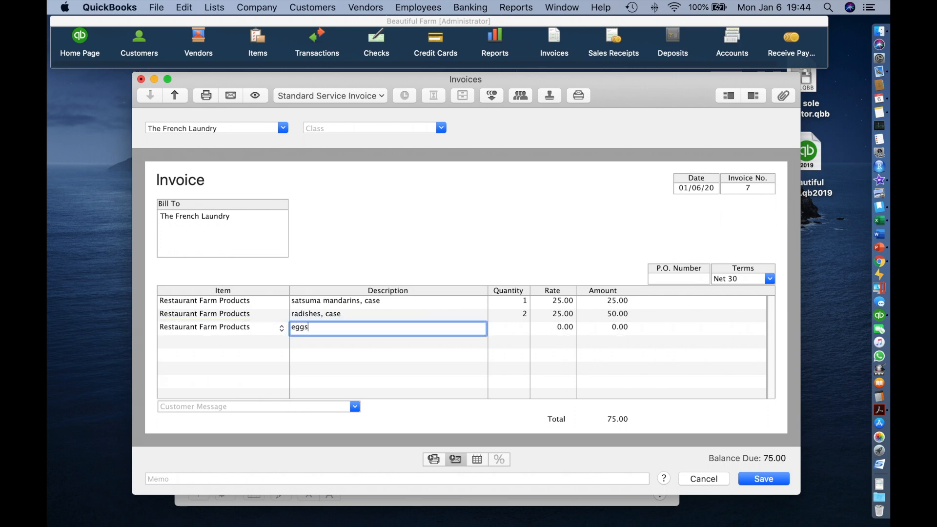
{"action": "type", "text": ", case"}
{"action": "key", "text": "Tab"}
{"action": "type", "text": "1"}
{"action": "key", "text": "Tab"}
{"action": "type", "text": "100.00"}
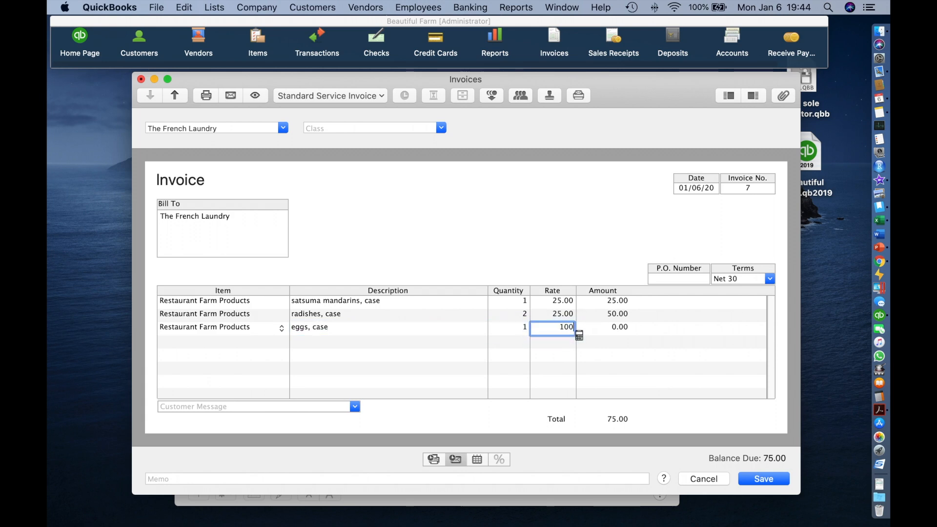
{"action": "key", "text": "Tab"}
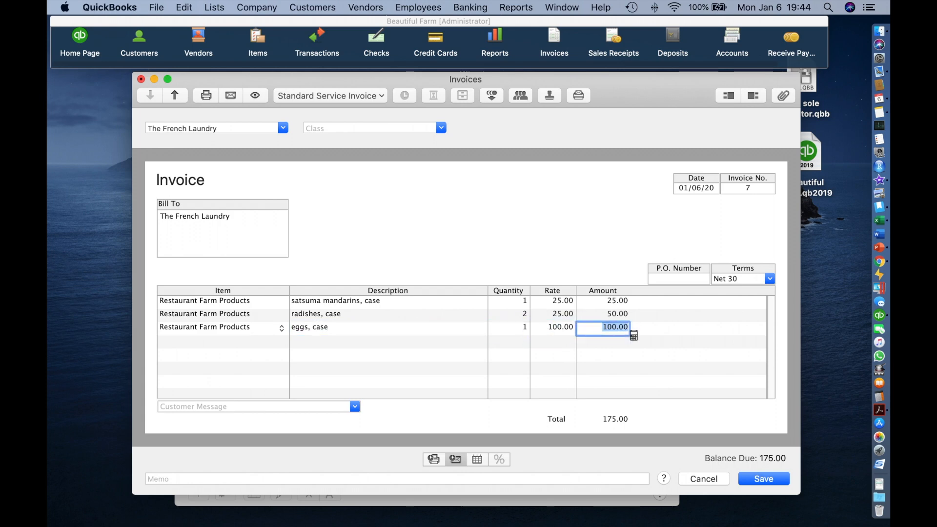
{"action": "key", "text": "Tab"}
Step: Add a fourth invoice line with Restaurant Farm Products, description "quinces, lb", quantity 10 and rate 4.00
{"action": "type", "text": "Res"}
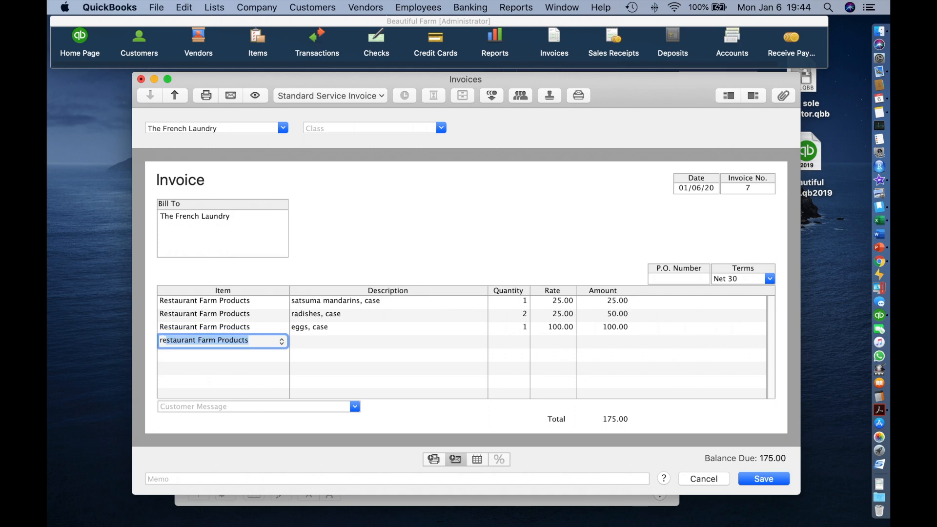
{"action": "key", "text": "Tab"}
{"action": "type", "text": "quin"}
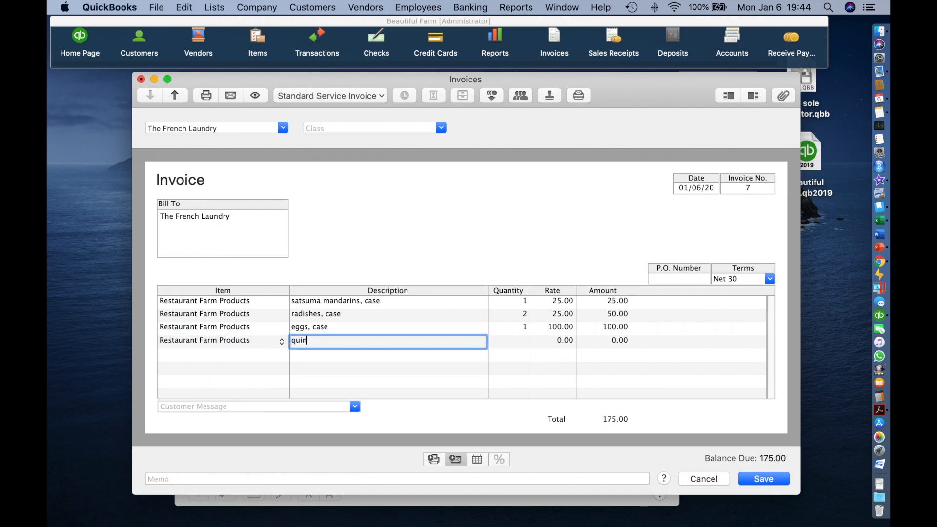
{"action": "type", "text": "ces, lb"}
{"action": "key", "text": "Tab"}
{"action": "type", "text": "10"}
{"action": "key", "text": "Tab"}
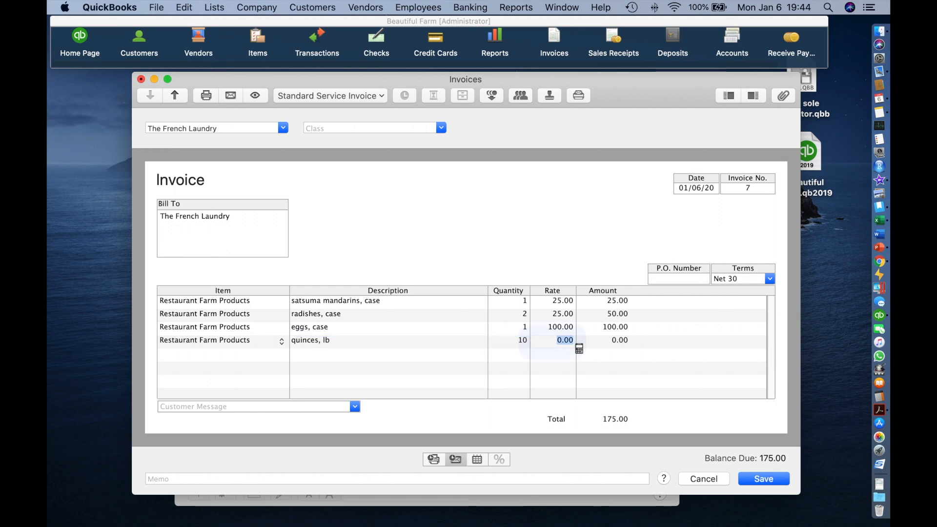
{"action": "type", "text": "4.00"}
{"action": "key", "text": "Tab"}
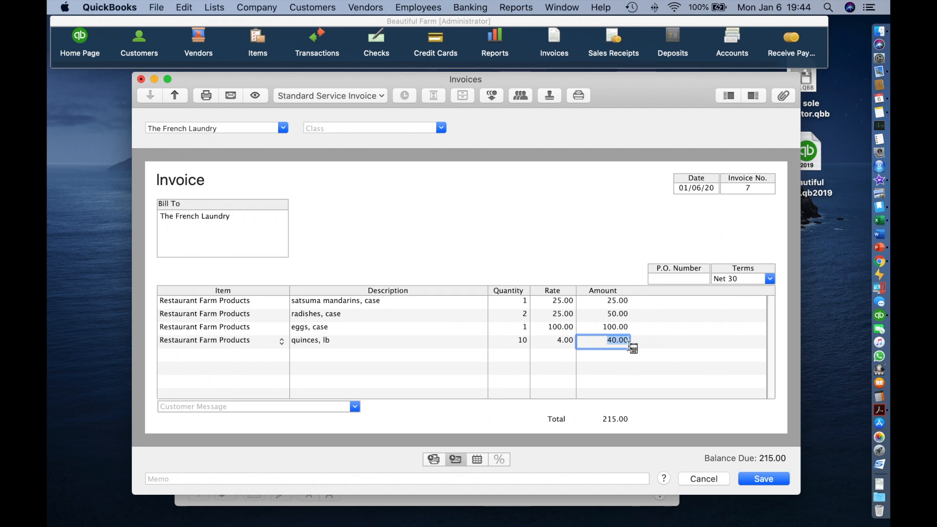
Step: Set the customer message to "We appreciate your prompt payment.", save the invoice and close the new blank one
{"action": "left_click", "coordinate": [355, 407]}
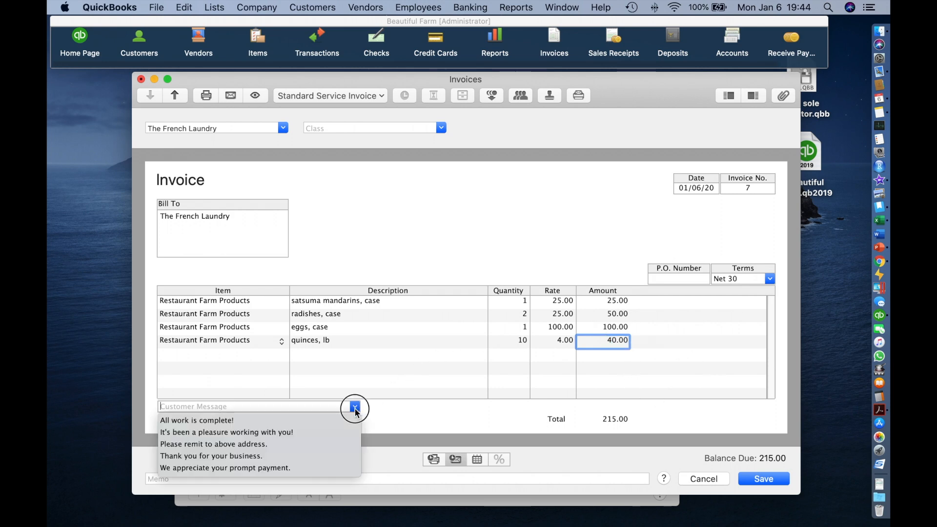
{"action": "left_click", "coordinate": [285, 467]}
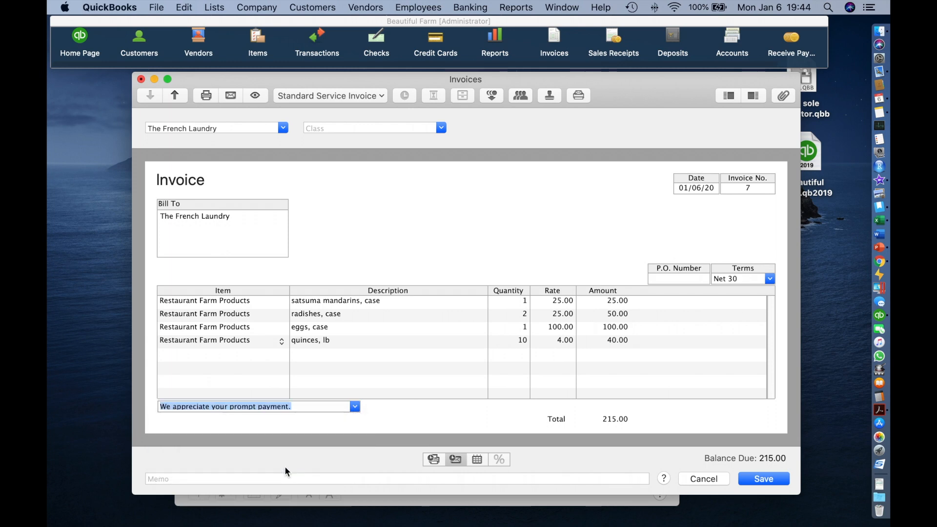
{"action": "left_click", "coordinate": [749, 479]}
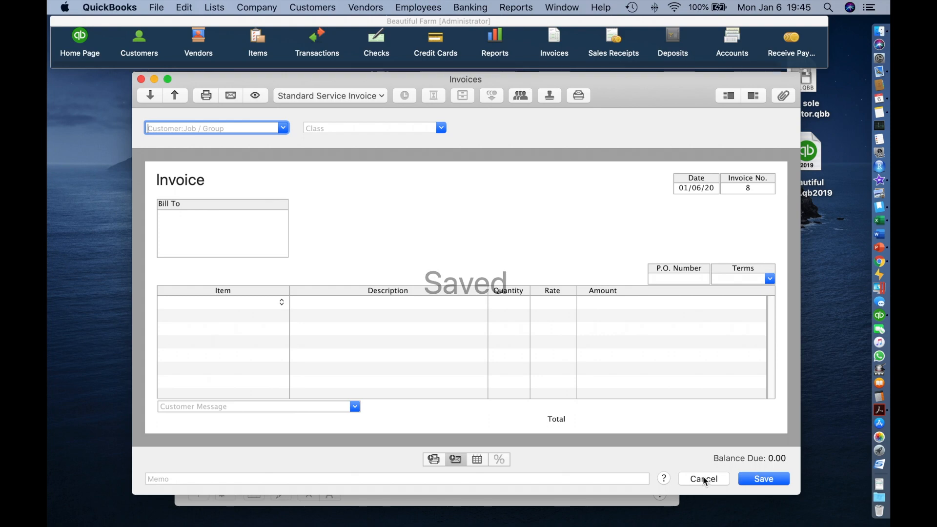
{"action": "left_click", "coordinate": [703, 478]}
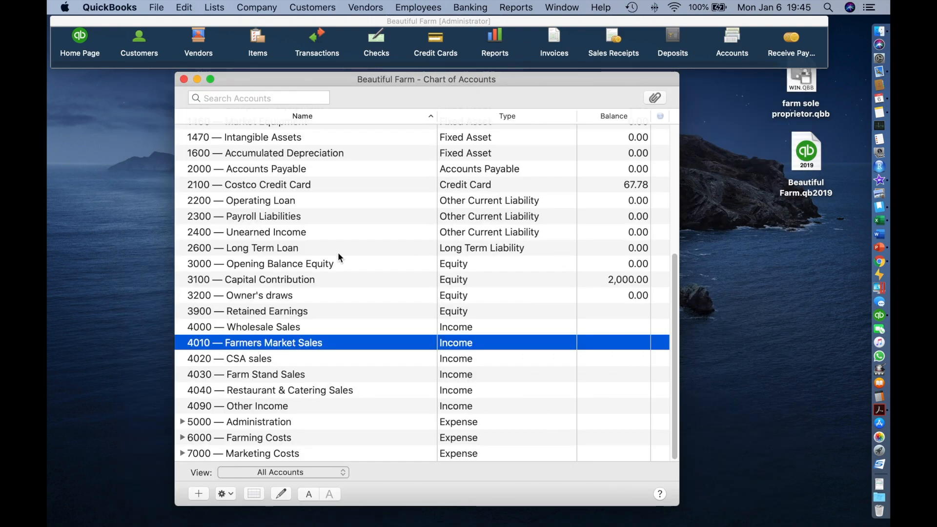
Step: Open the 1200 — Accounts Receivable account from the chart of accounts
{"action": "scroll", "coordinate": [331, 255], "scroll_direction": "up", "scroll_amount": 8}
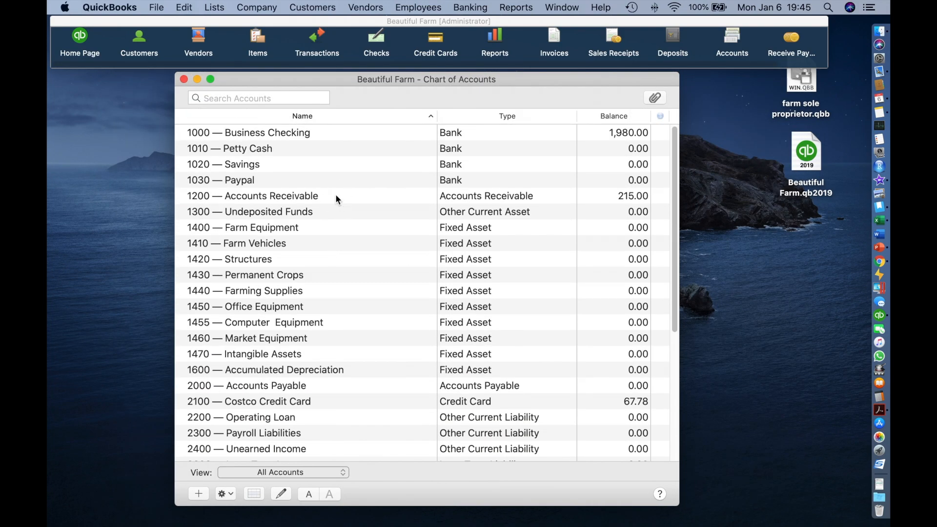
{"action": "double_click", "coordinate": [335, 196]}
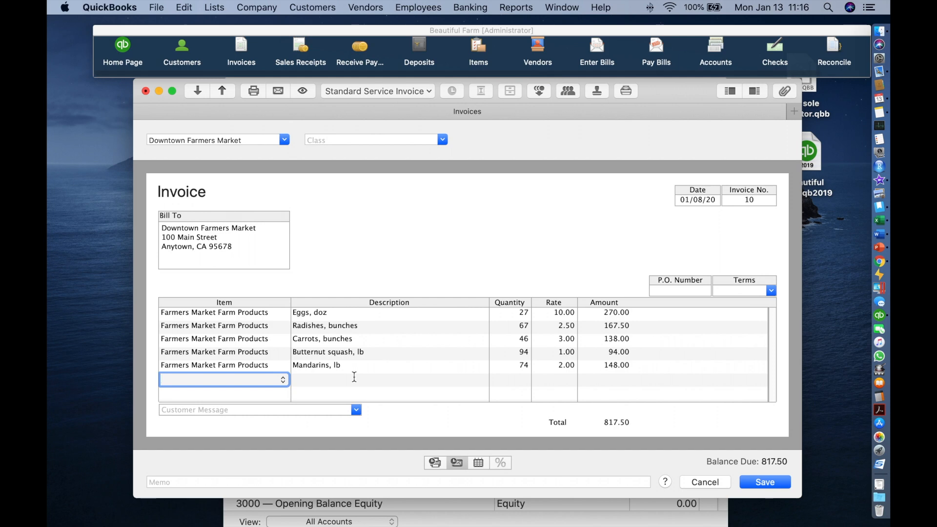
Step: Enter Stall Fees as the next item on the Downtown Farmers Market invoice and set it up as a new Discount item
{"action": "type", "text": "Stall Fees"}
{"action": "key", "text": "Tab"}
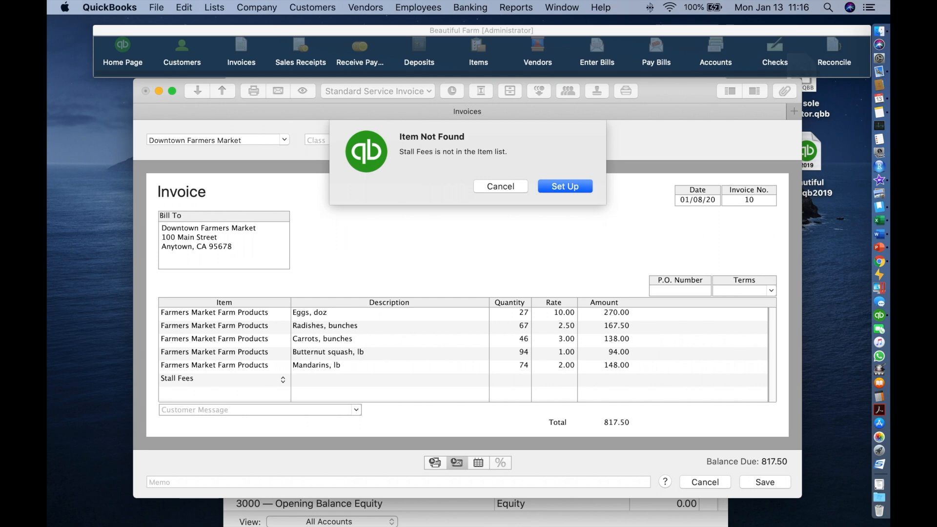
{"action": "left_click", "coordinate": [563, 183]}
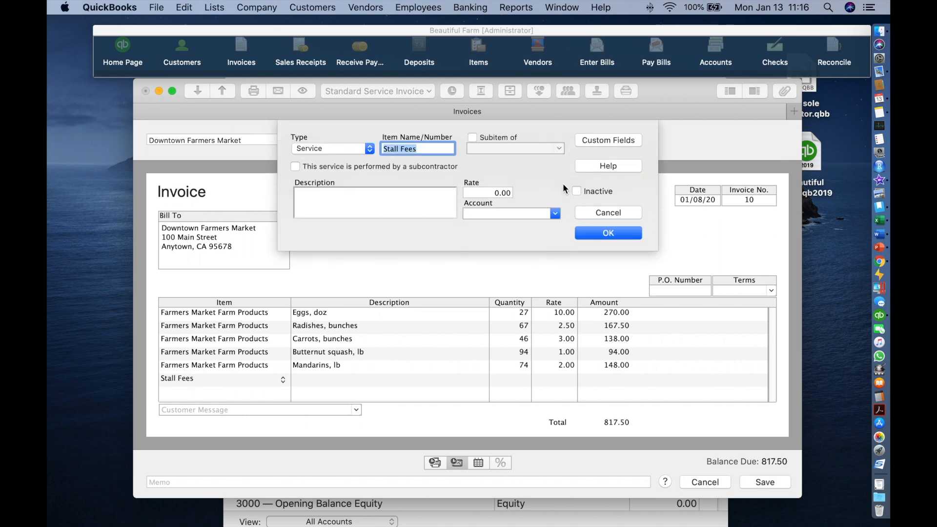
{"action": "left_click", "coordinate": [369, 149]}
{"action": "left_click", "coordinate": [349, 200]}
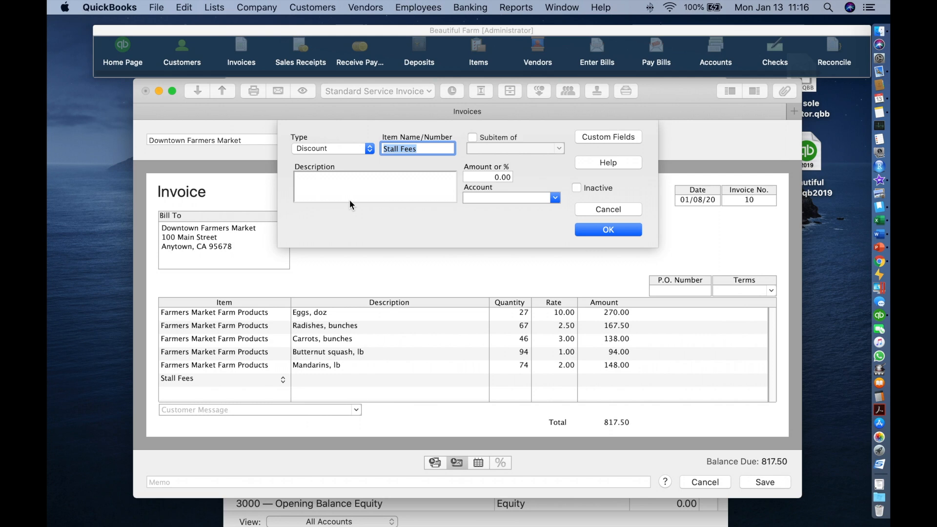
Step: Assign the Stall Fees item to account 7017 — Farmers Market Fees, save it, and check it in the item list
{"action": "key", "text": "Tab"}
{"action": "key", "text": "Tab"}
{"action": "key", "text": "Tab"}
{"action": "type", "text": "7017"}
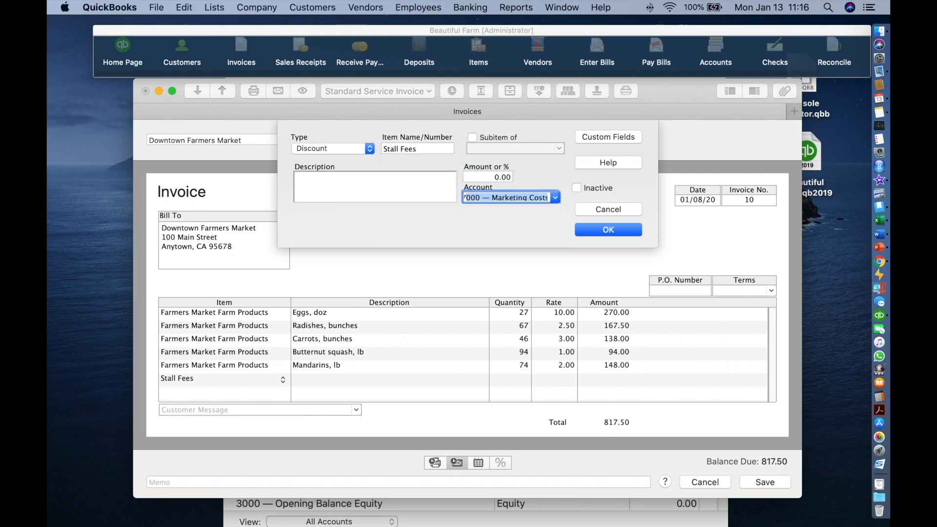
{"action": "key", "text": "Tab"}
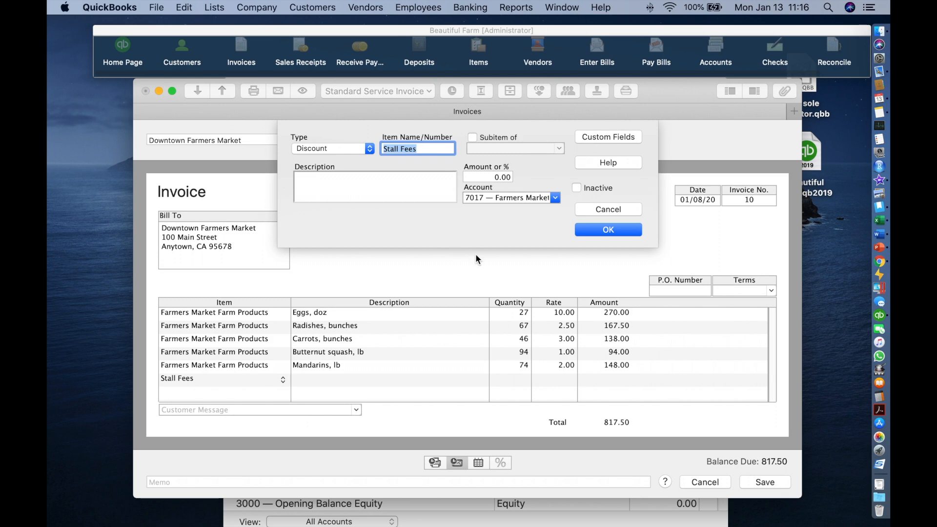
{"action": "left_click", "coordinate": [594, 228]}
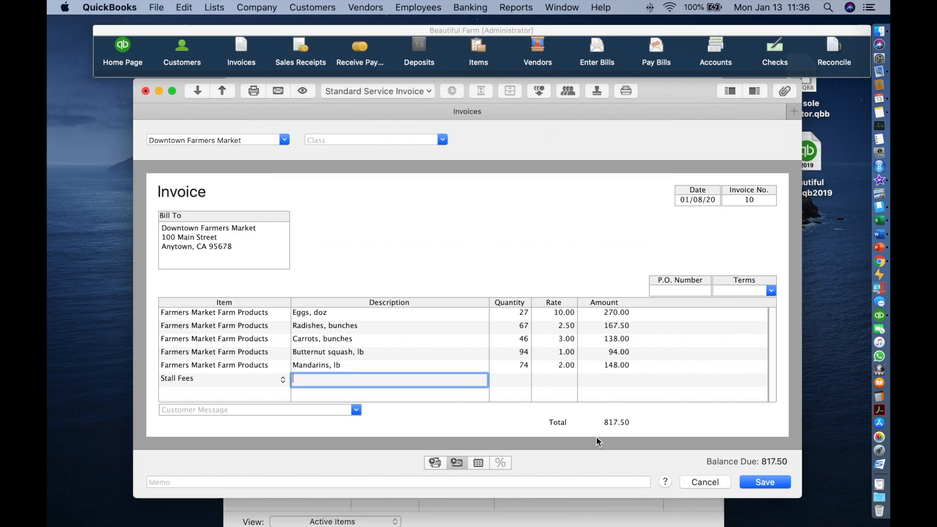
{"action": "left_click", "coordinate": [479, 51]}
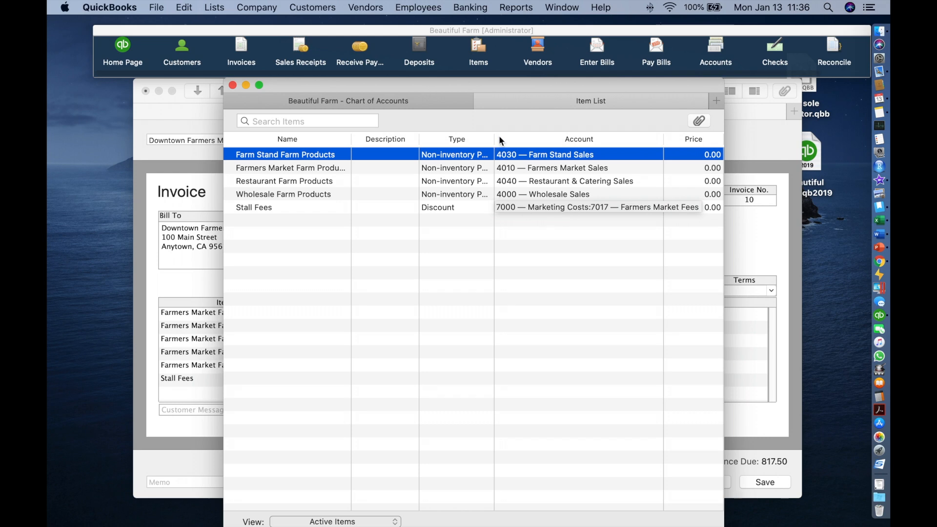
{"action": "left_click", "coordinate": [750, 139]}
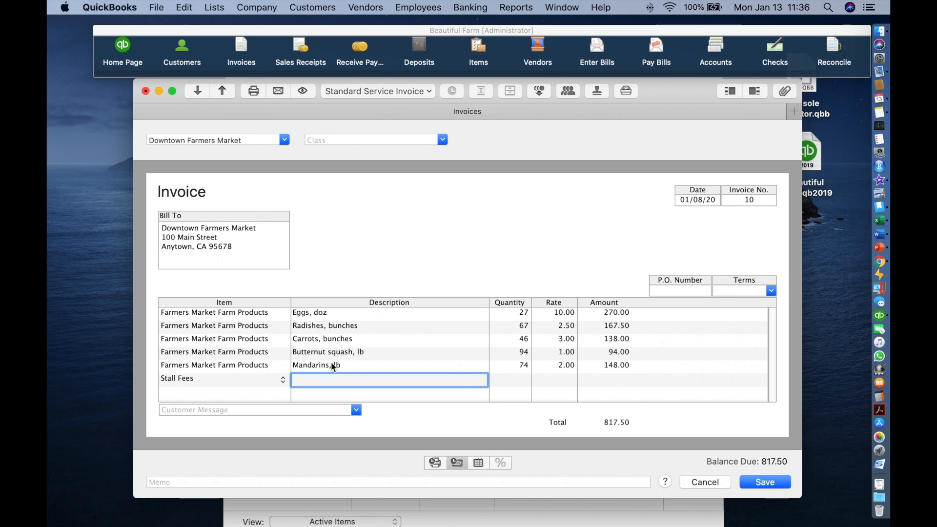
Step: Fill the Stall Fees invoice line with the description "Downtown Stall Fees" and a rate of 20
{"action": "type", "text": "Downtown Stall Fees"}
{"action": "left_click", "coordinate": [575, 383]}
{"action": "type", "text": "20"}
{"action": "left_click", "coordinate": [632, 383]}
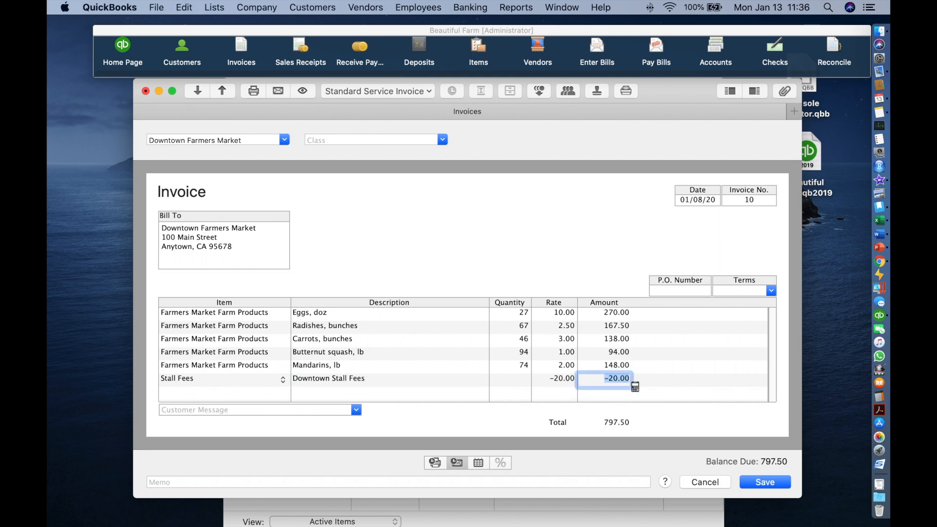